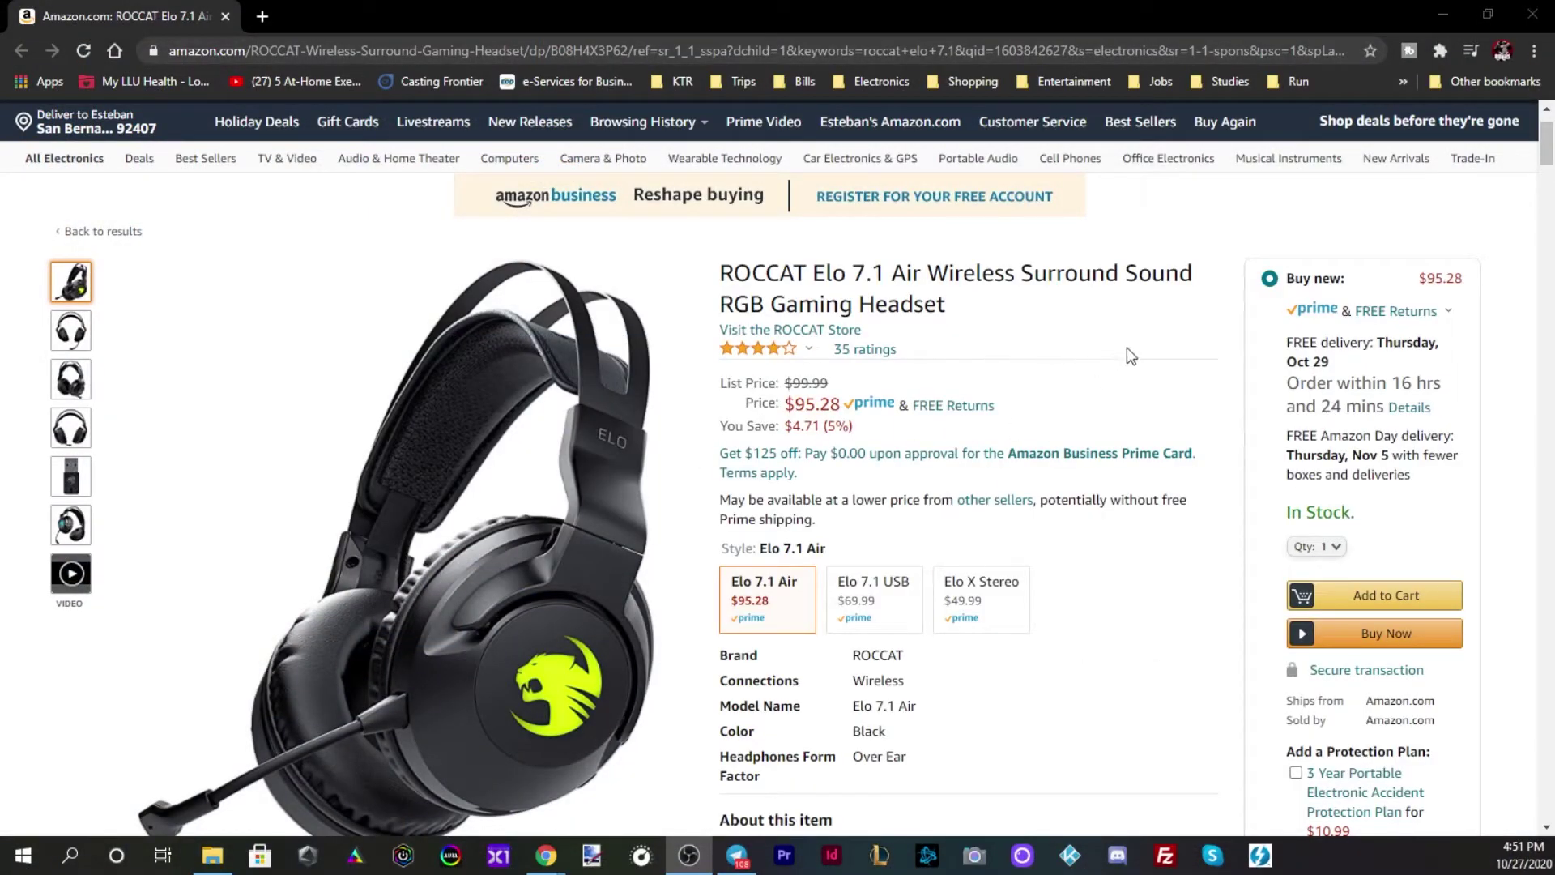
{"action": "scroll", "coordinate": [1130, 355], "scroll_direction": "down", "scroll_amount": 1}
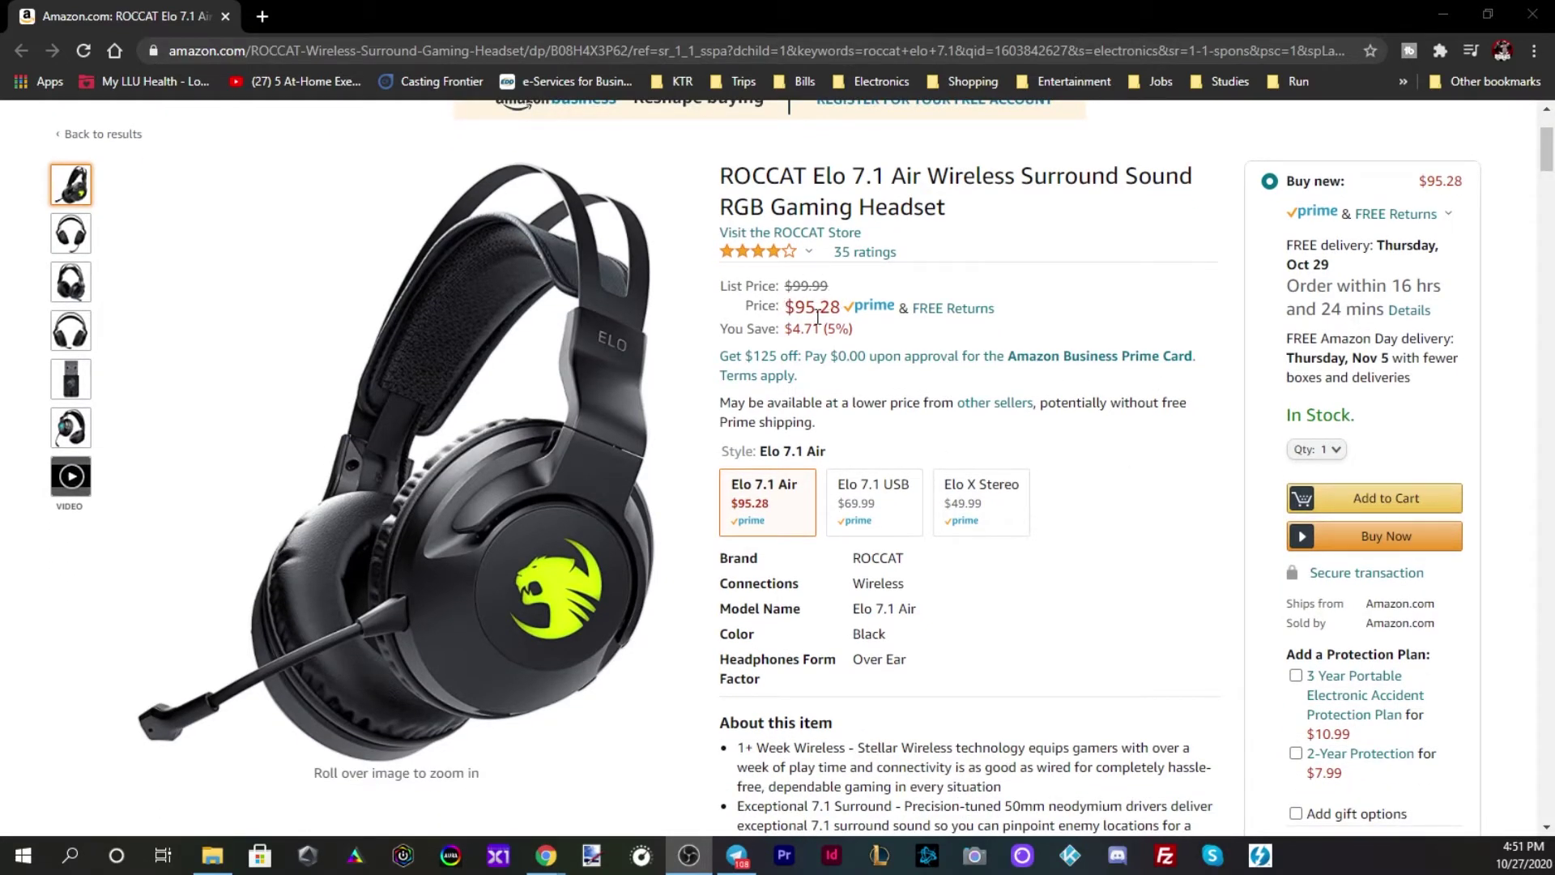
{"action": "left_click", "coordinate": [889, 507]}
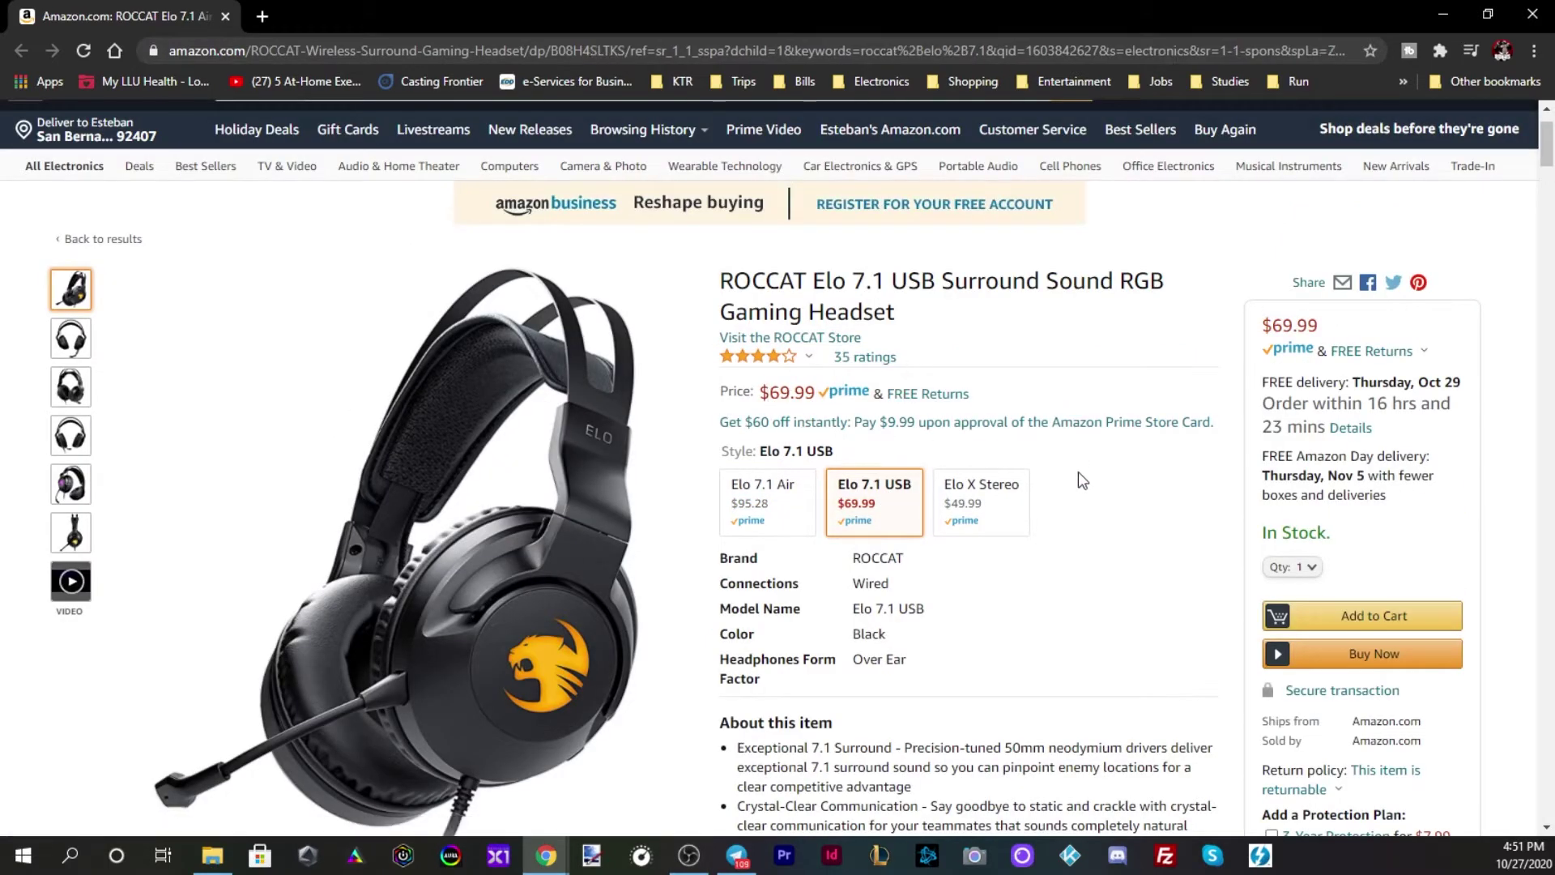
{"action": "scroll", "coordinate": [1112, 482], "scroll_direction": "down", "scroll_amount": 1}
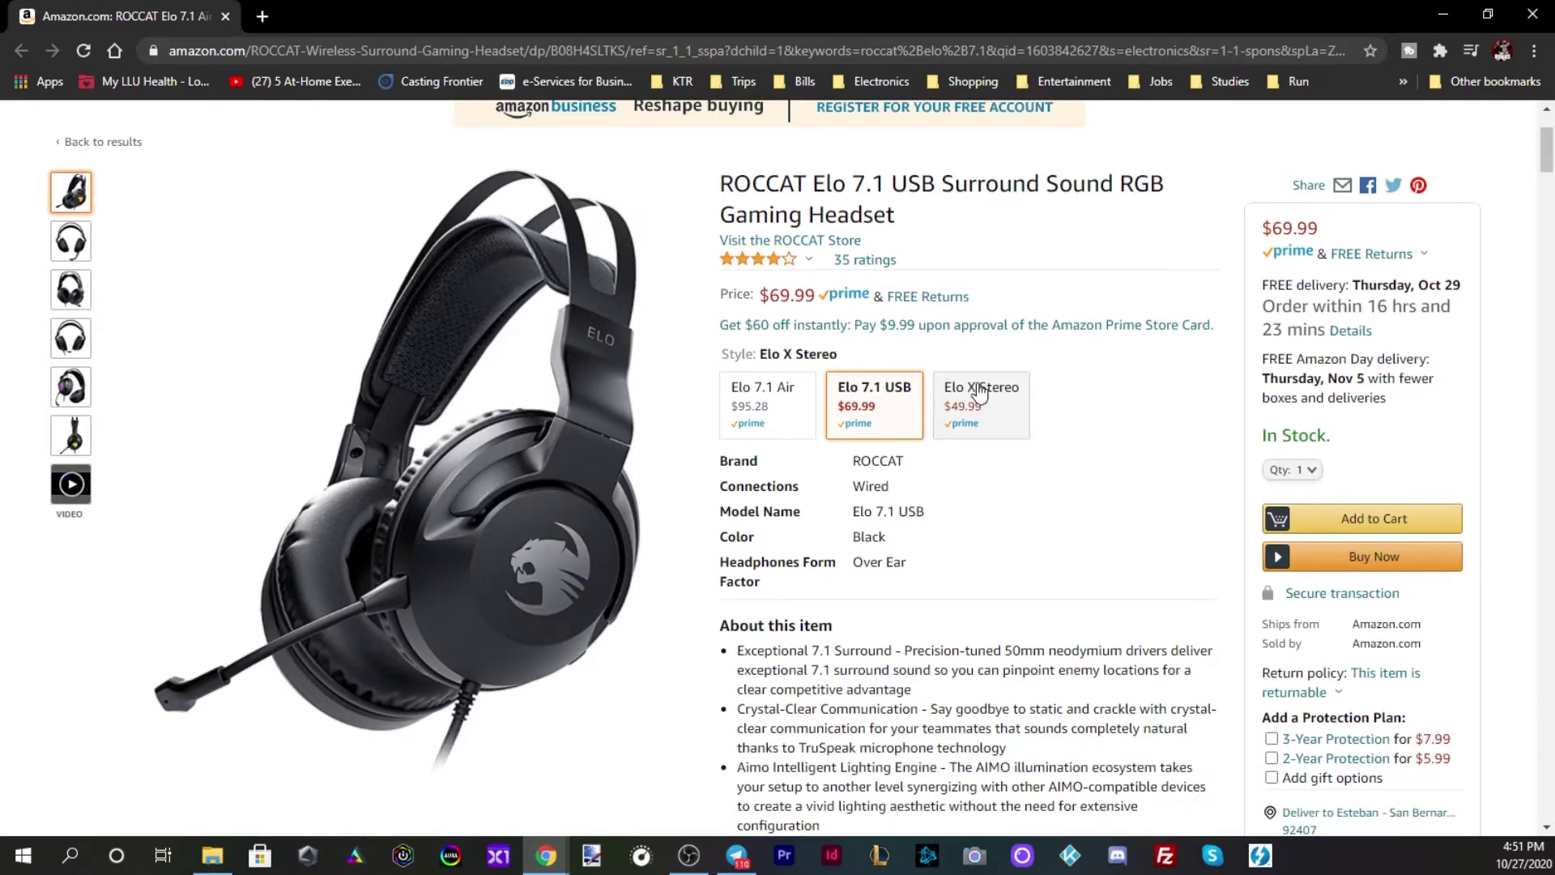
{"action": "left_click", "coordinate": [979, 391]}
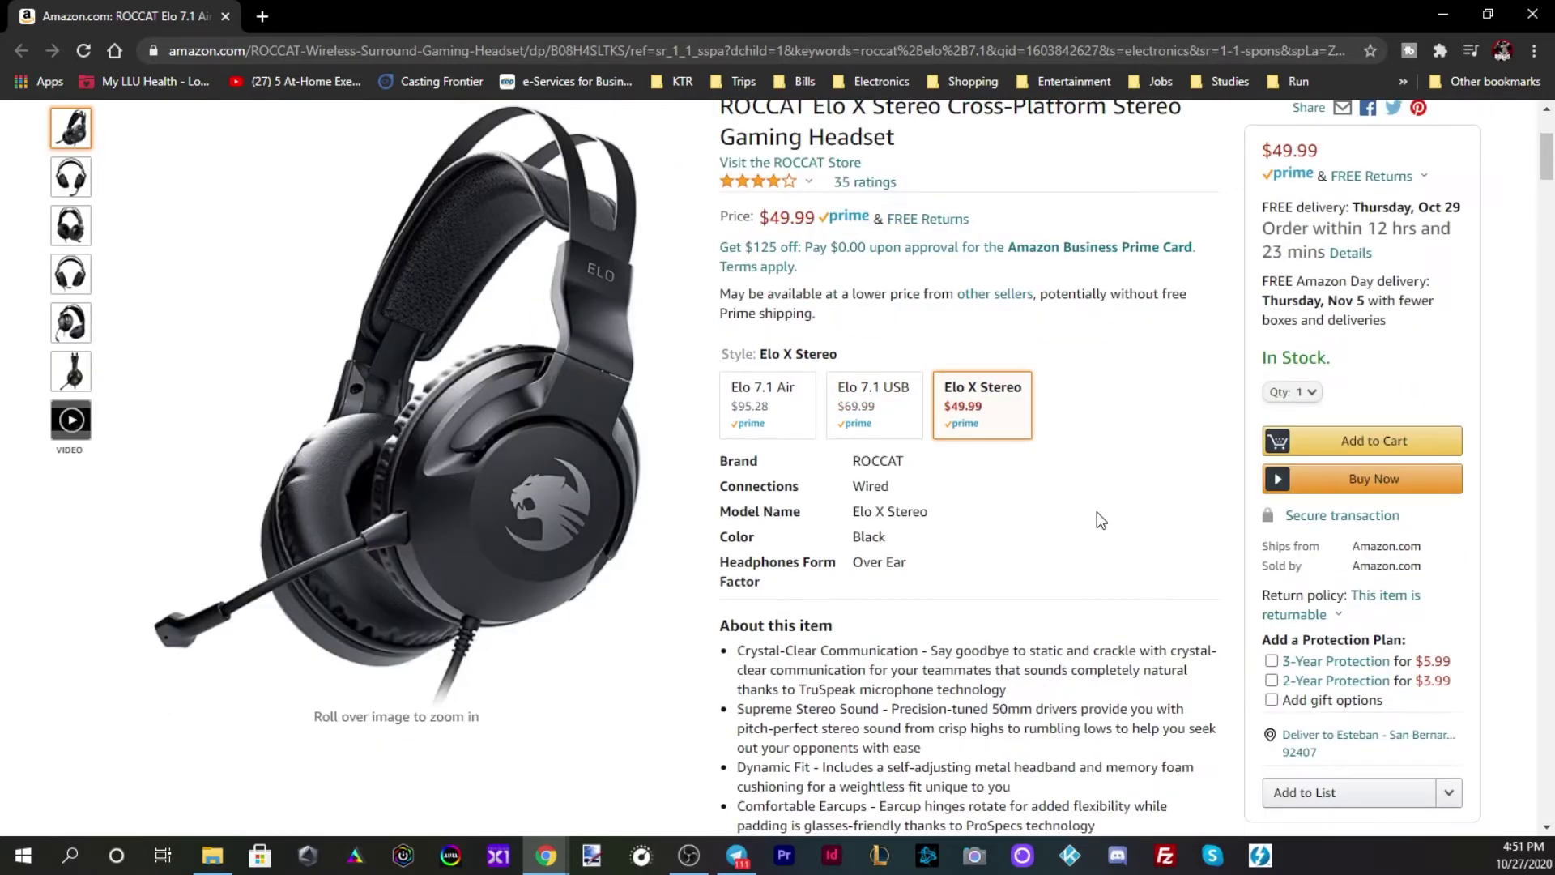
{"action": "left_click", "coordinate": [774, 511]}
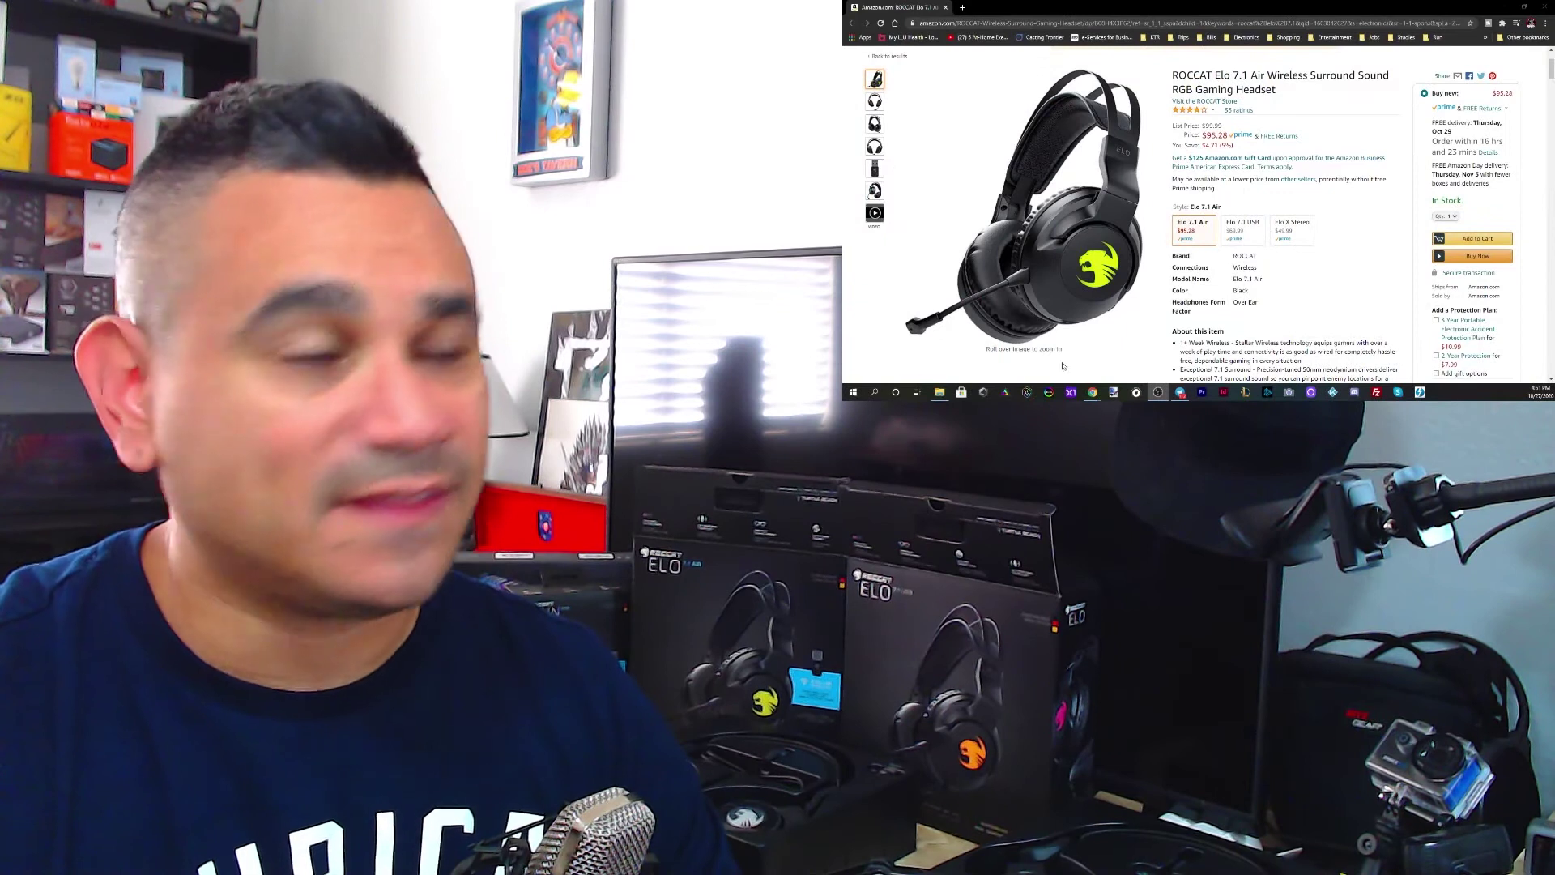
Step: Switch the Amazon listing to the ROCCAT Elo 7.1 USB style, priced at $69.99
{"action": "left_click", "coordinate": [1242, 229]}
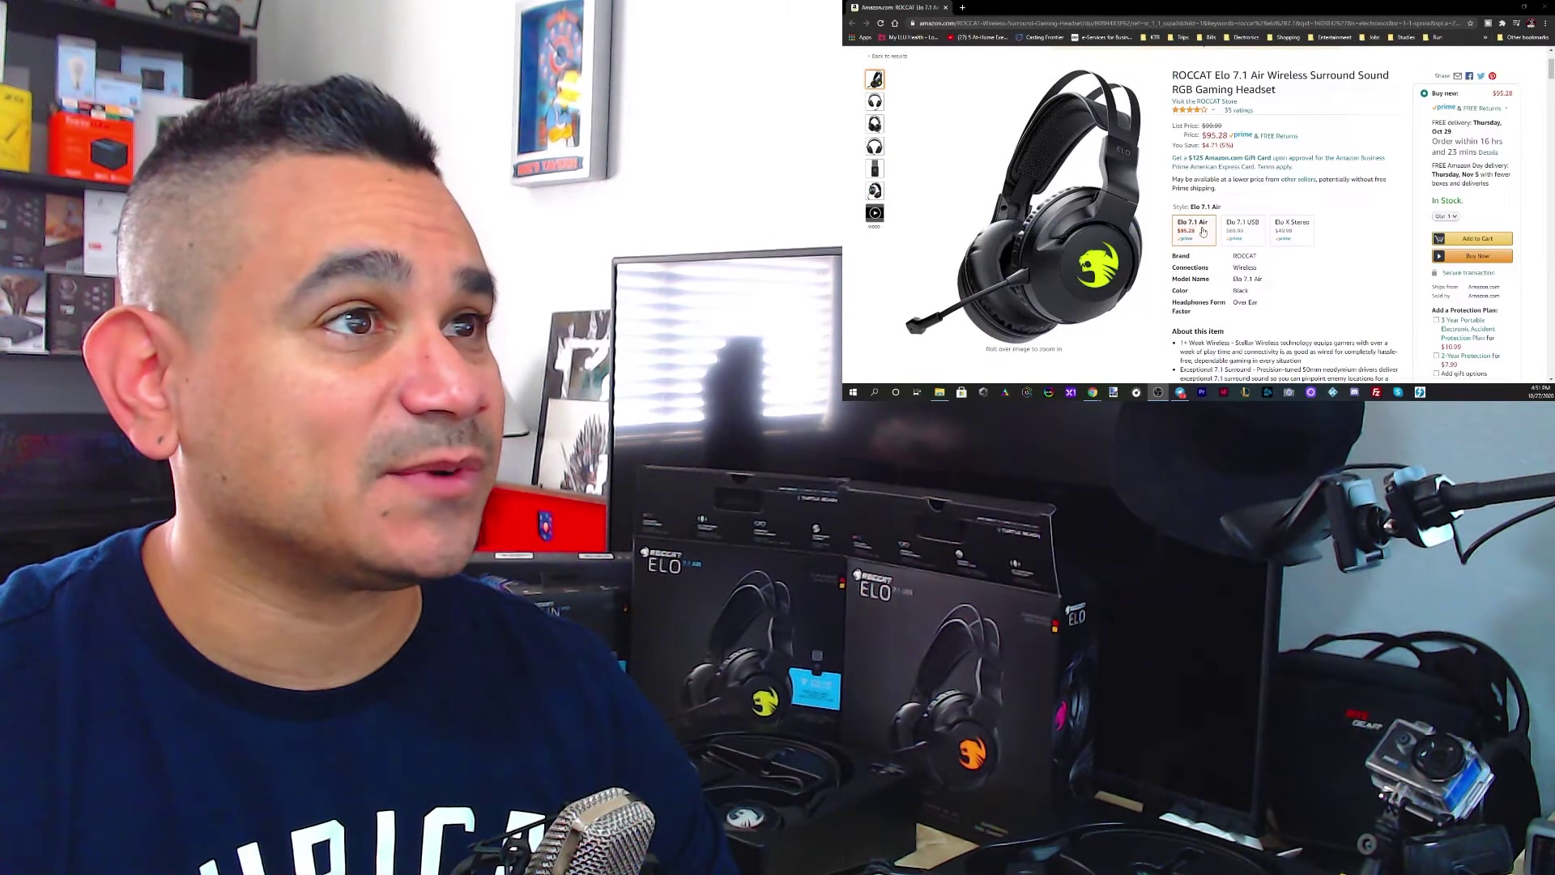